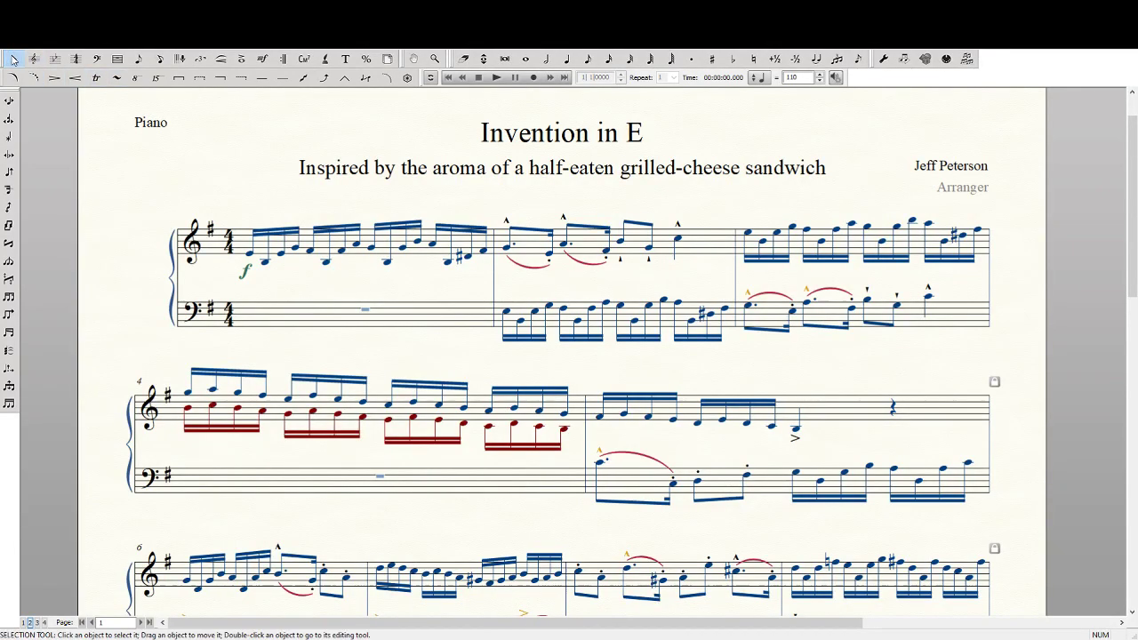
Try cross-staffing measure 1's second beat group to the bass staff, then move it back up.
click(13, 59)
drag(302, 204, 364, 297)
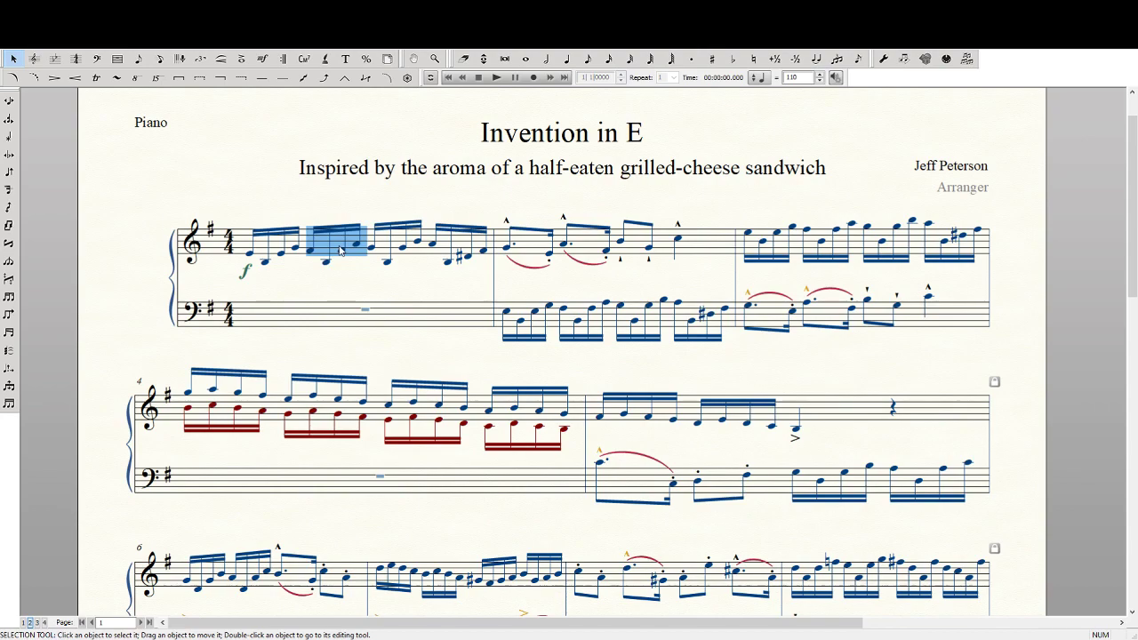
key(ctrl+shift+Down)
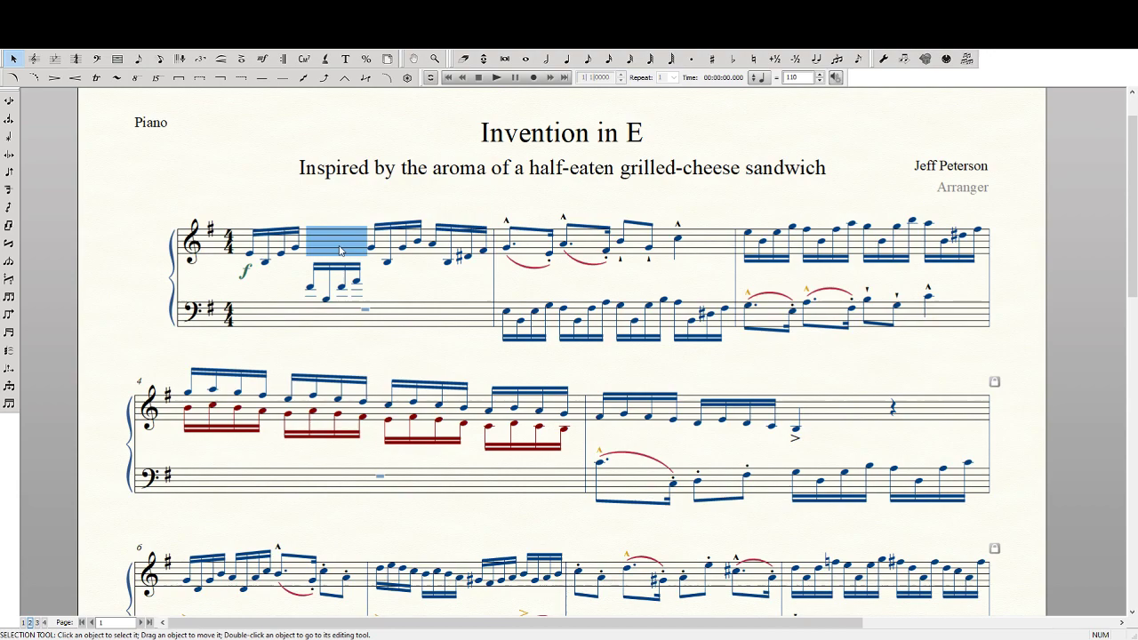
key(ctrl+shift+Up)
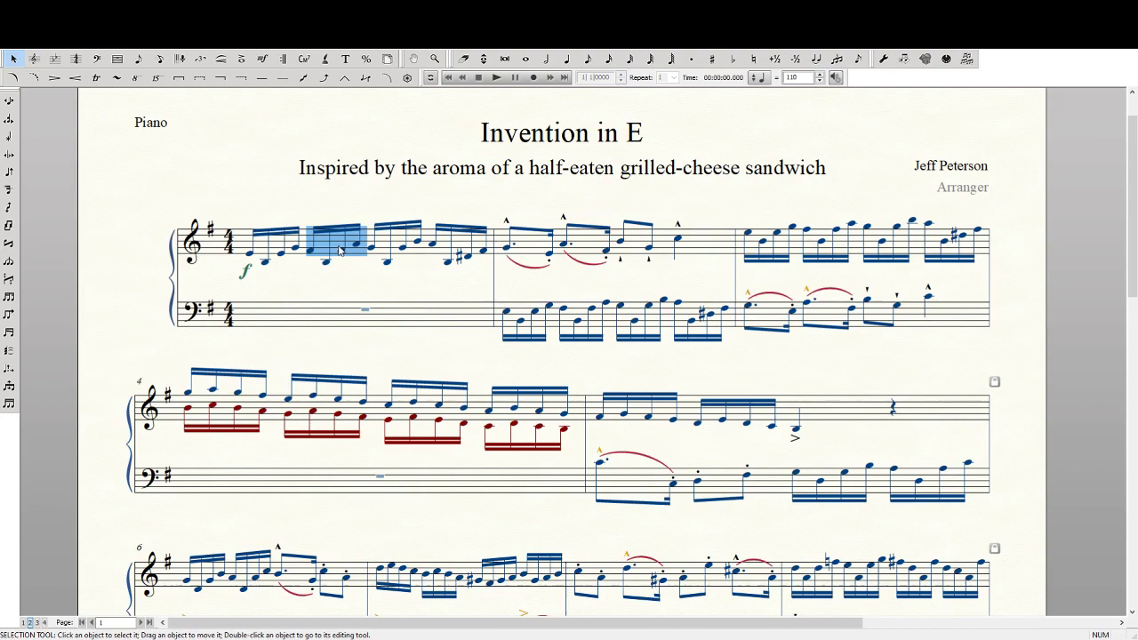
click(374, 210)
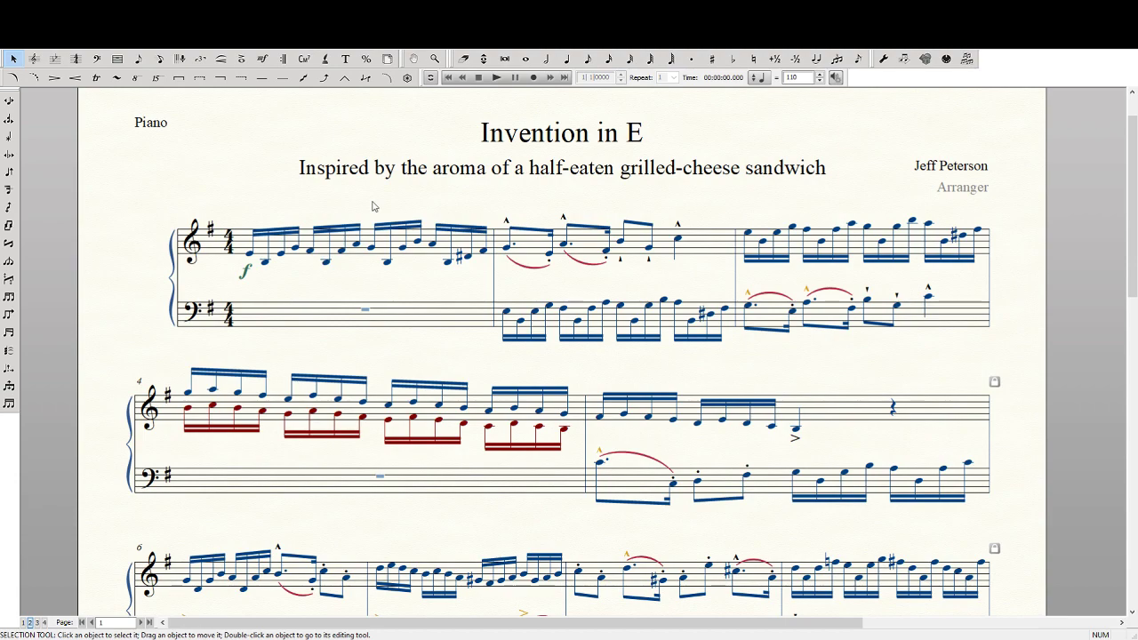
Drag three measure 1 notes toward the bass staff, then undo those moves.
click(904, 60)
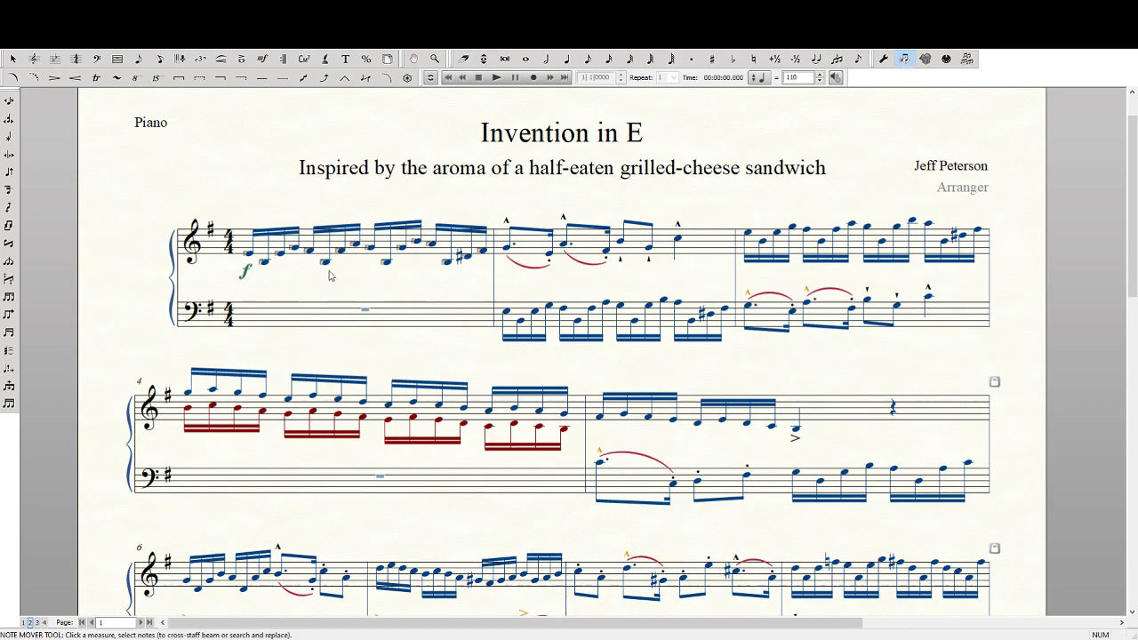
drag(324, 266, 358, 302)
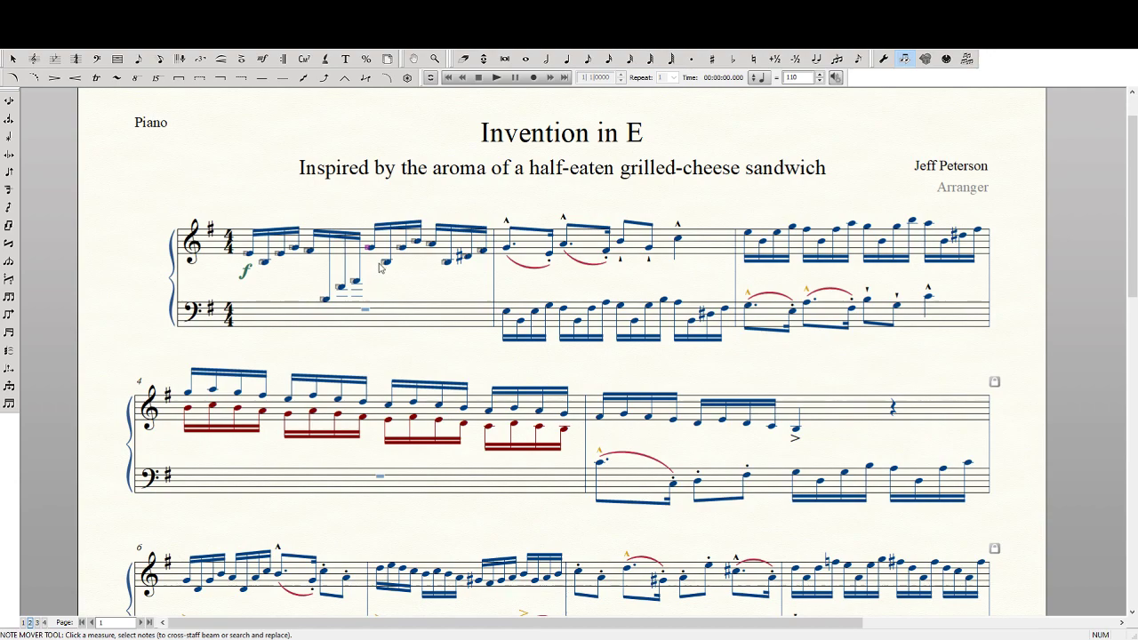
drag(372, 252, 371, 311)
drag(445, 265, 448, 301)
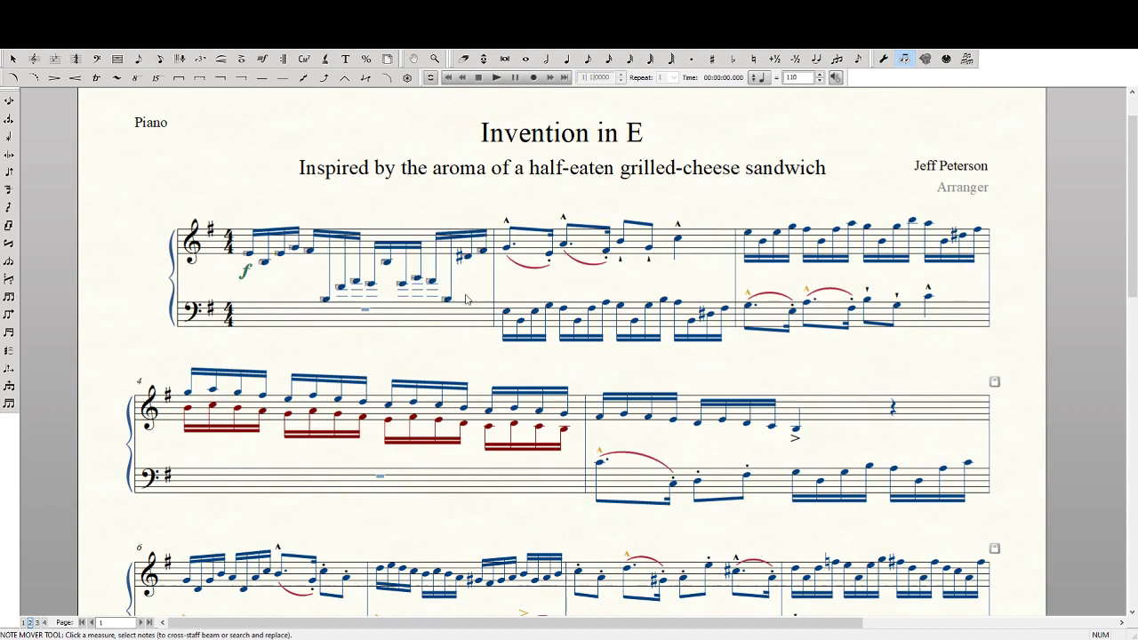
key(ctrl+z)
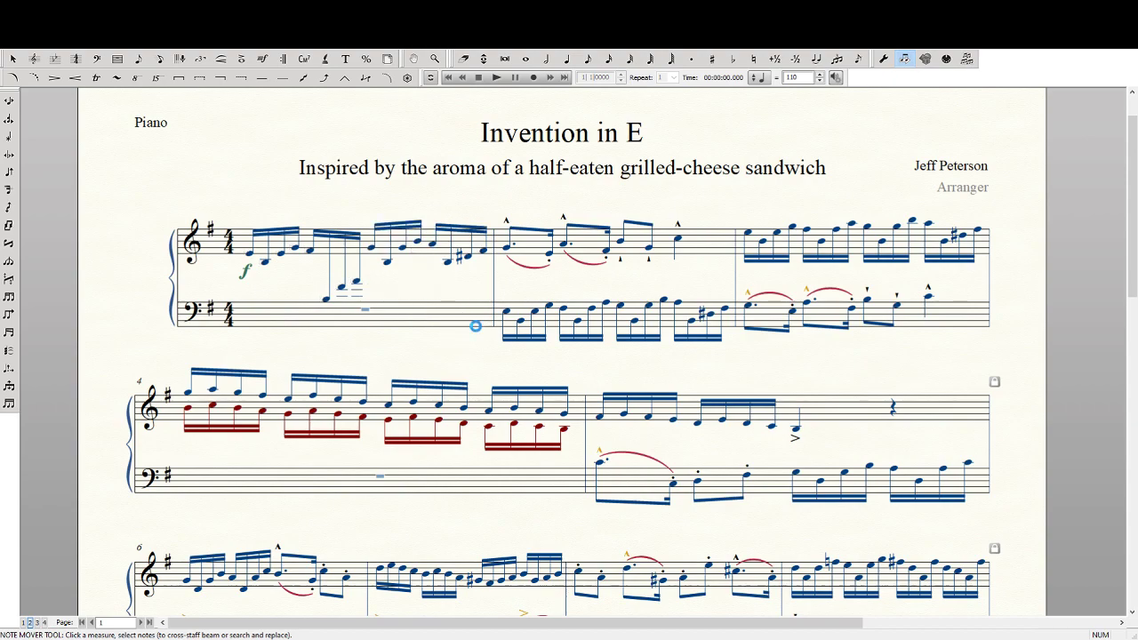
key(ctrl+z)
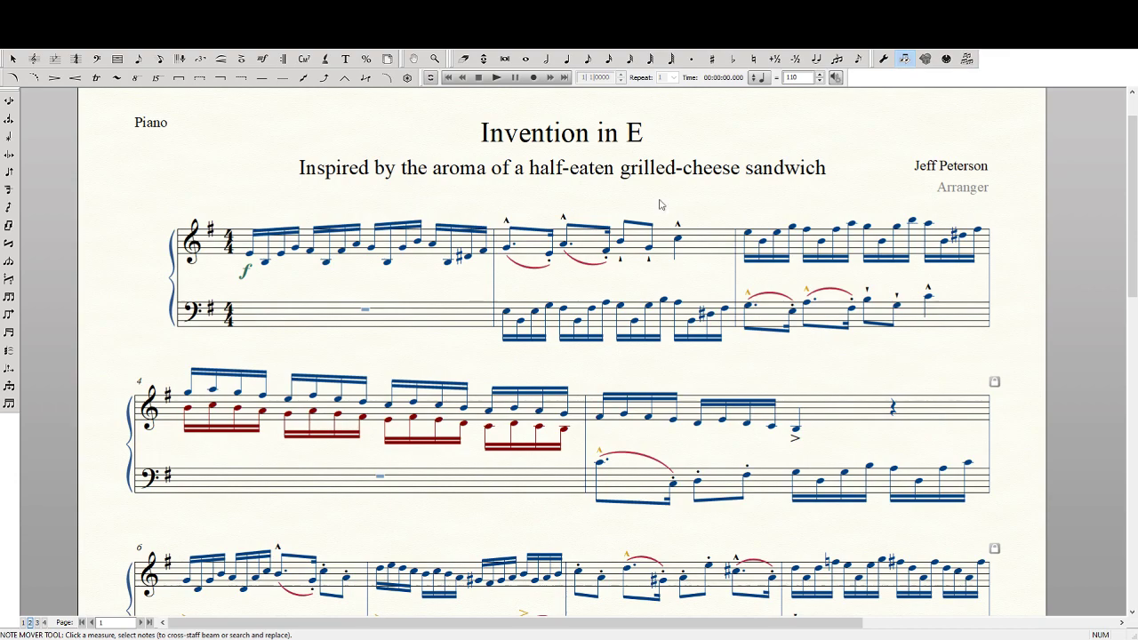
click(905, 70)
Select measure 4's last notes and shift them down, then undo and deselect.
click(23, 58)
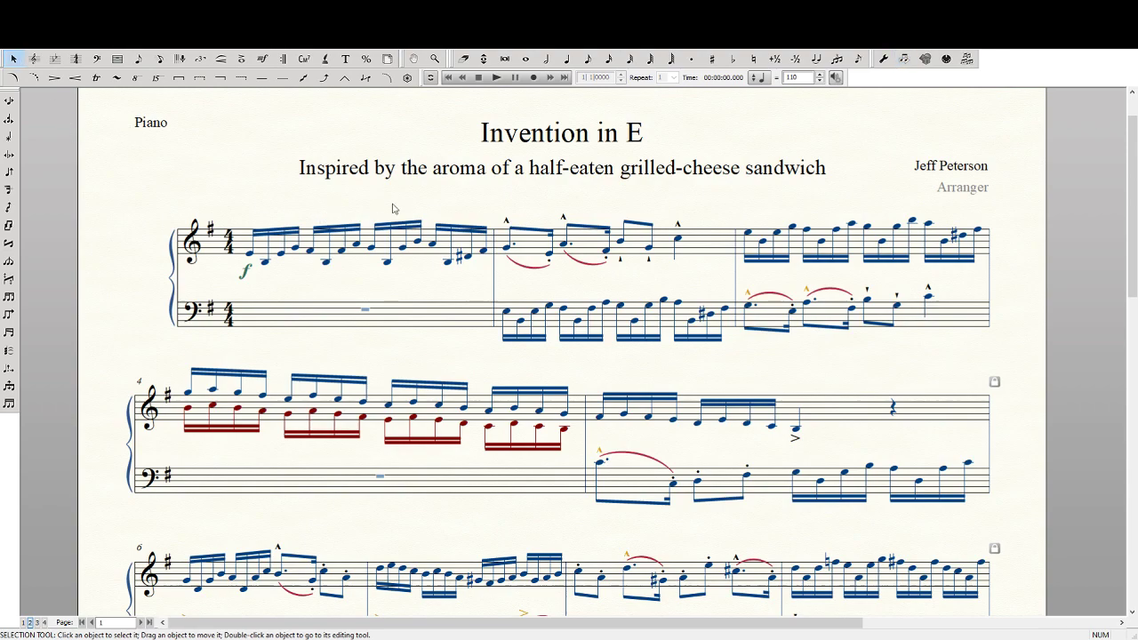
scroll(445, 231, down, 2)
scroll(578, 280, down, 1)
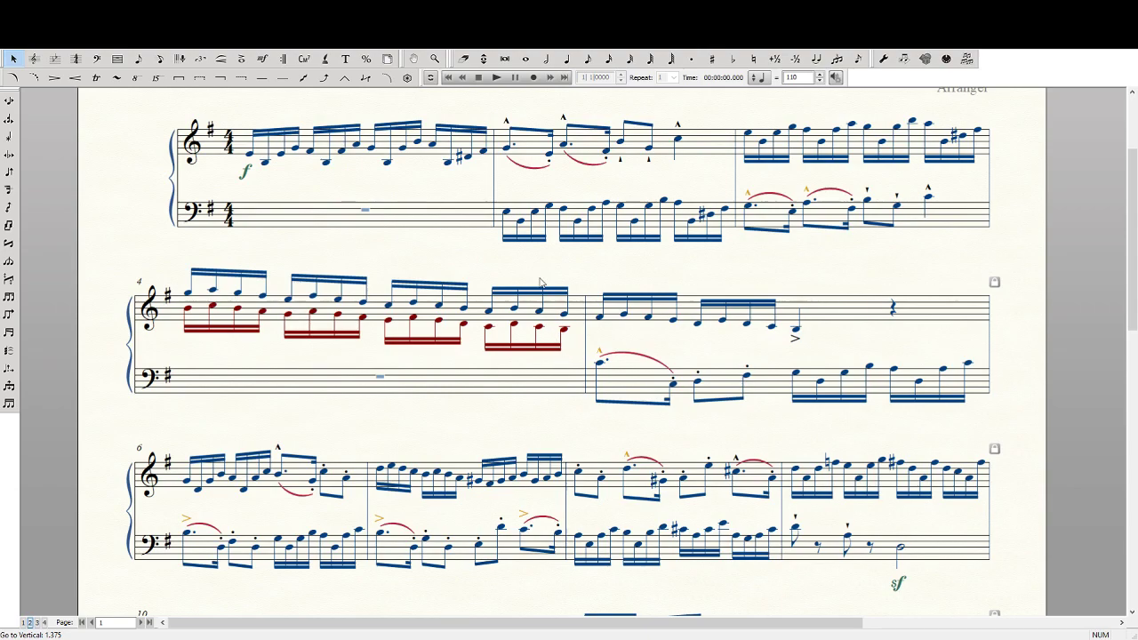
drag(531, 268, 585, 372)
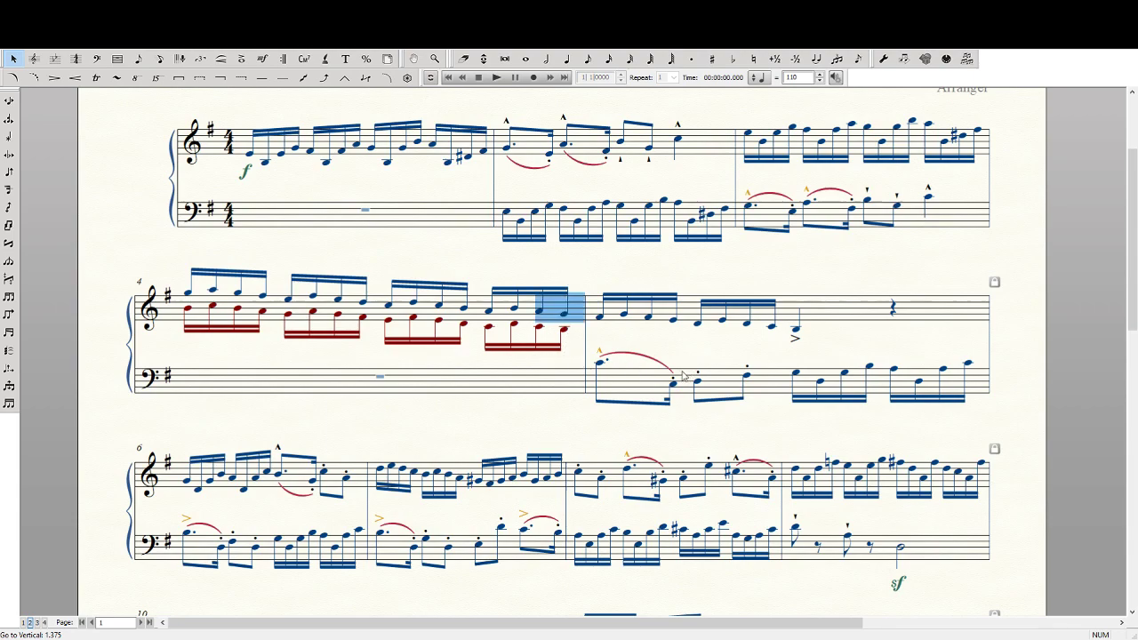
key(shift+Down)
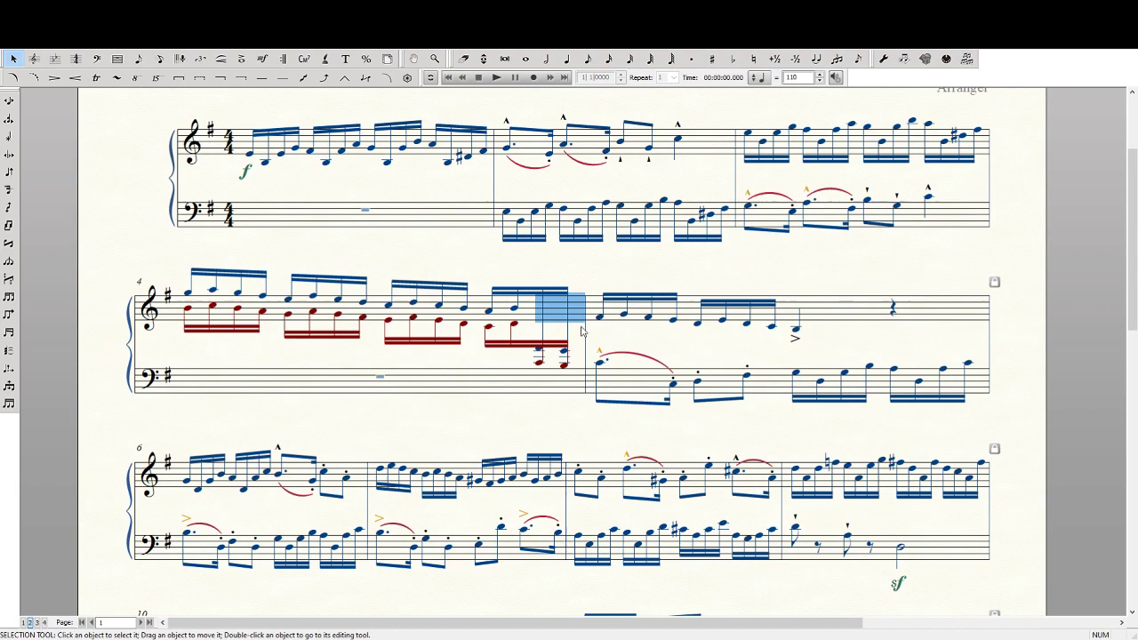
key(ctrl+z)
click(590, 280)
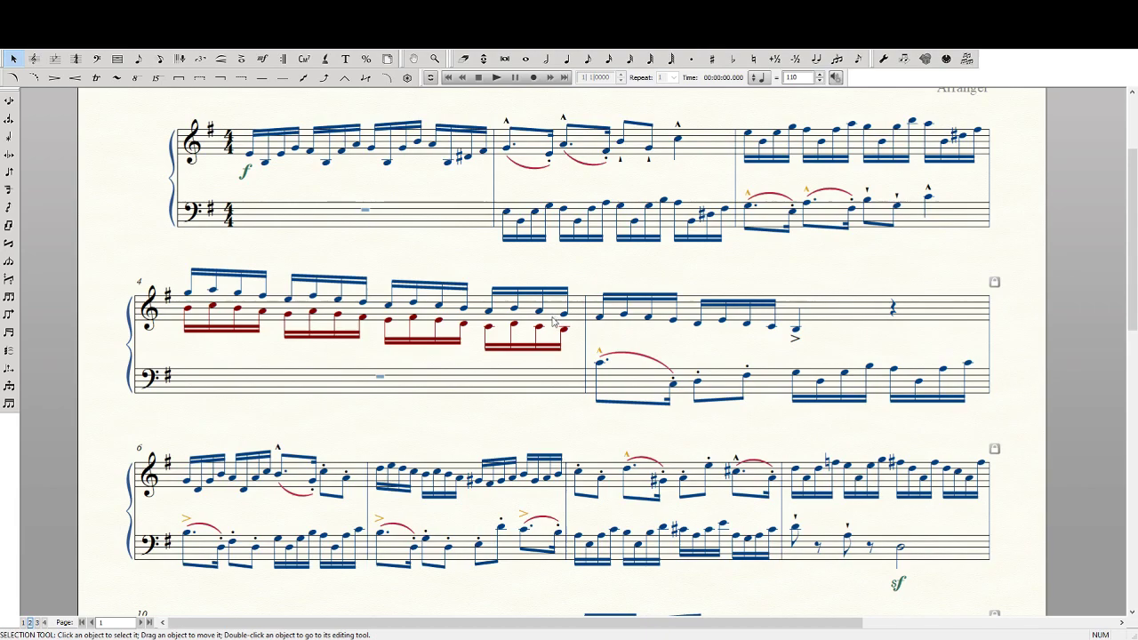
With only the lower layer shown, move measure 4's final two sixteenths to the bass staff.
key(ctrl+z)
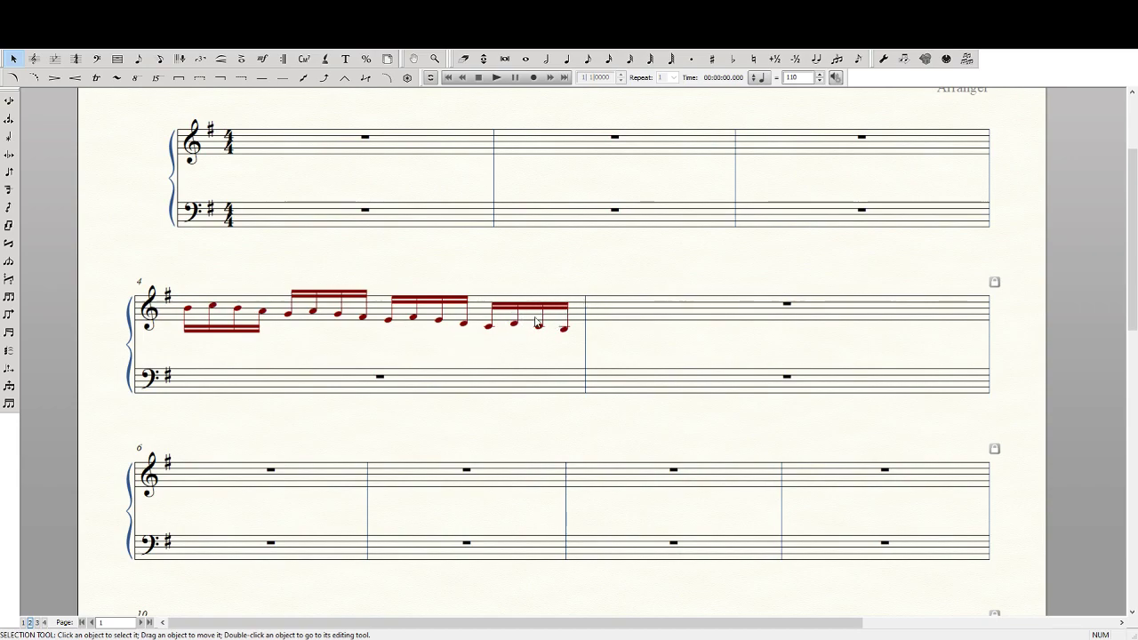
drag(536, 271, 591, 359)
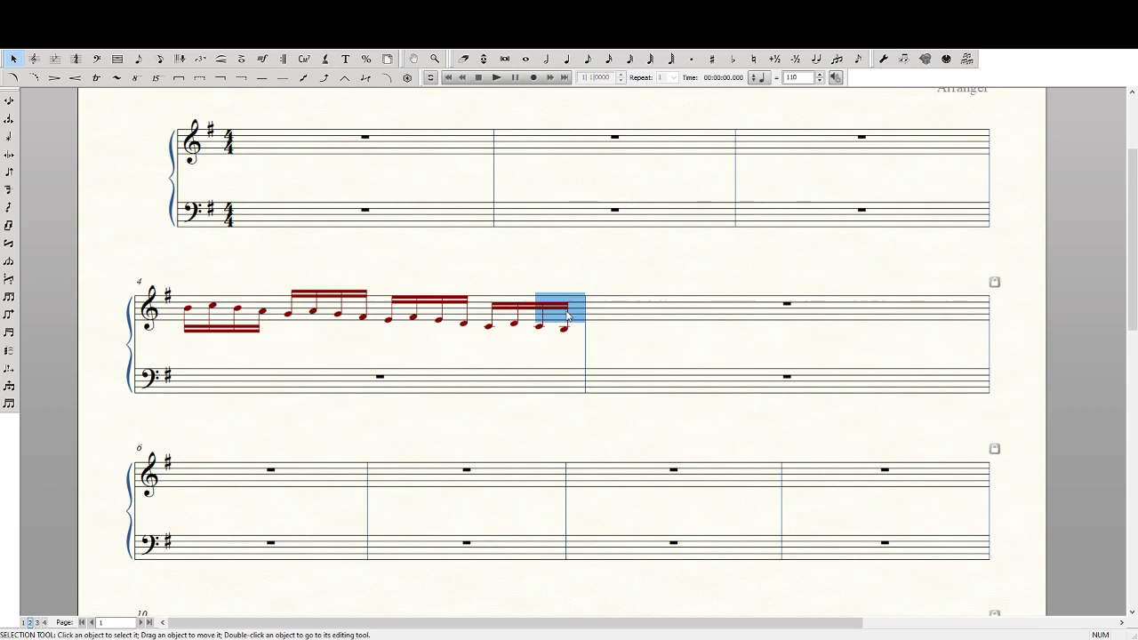
key(ctrl+shift+Down)
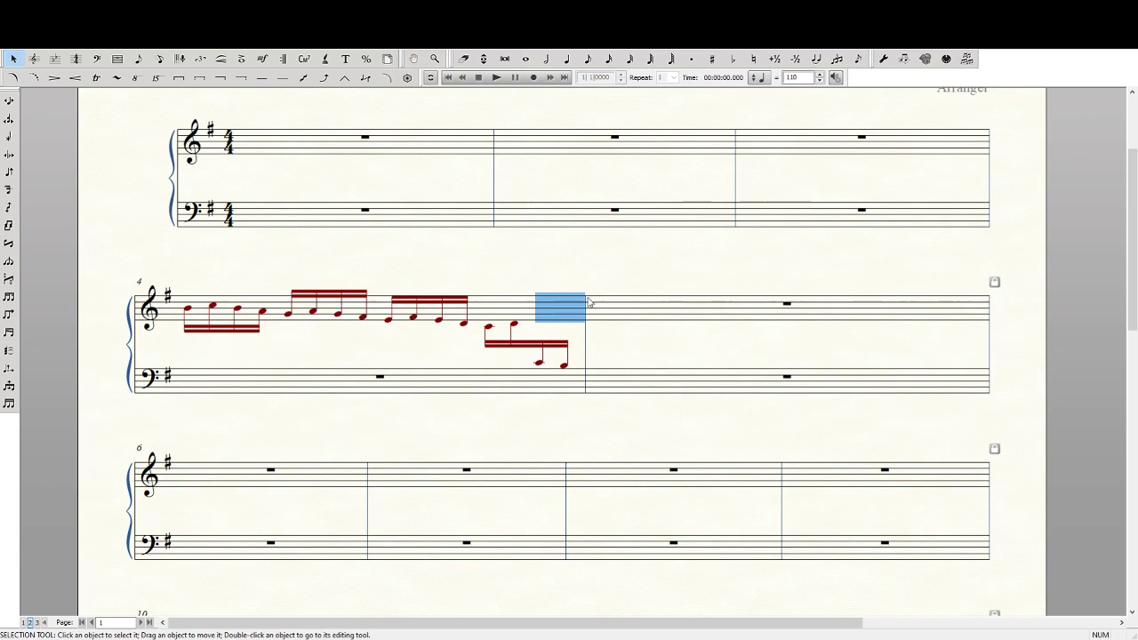
key(ctrl+alt+shift+a)
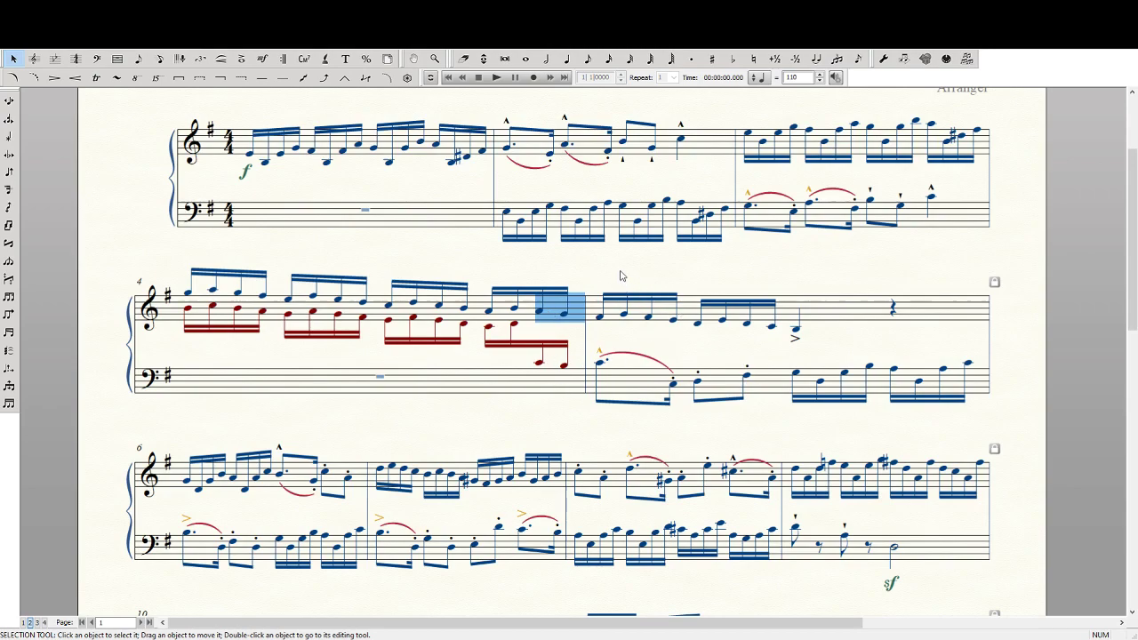
click(620, 275)
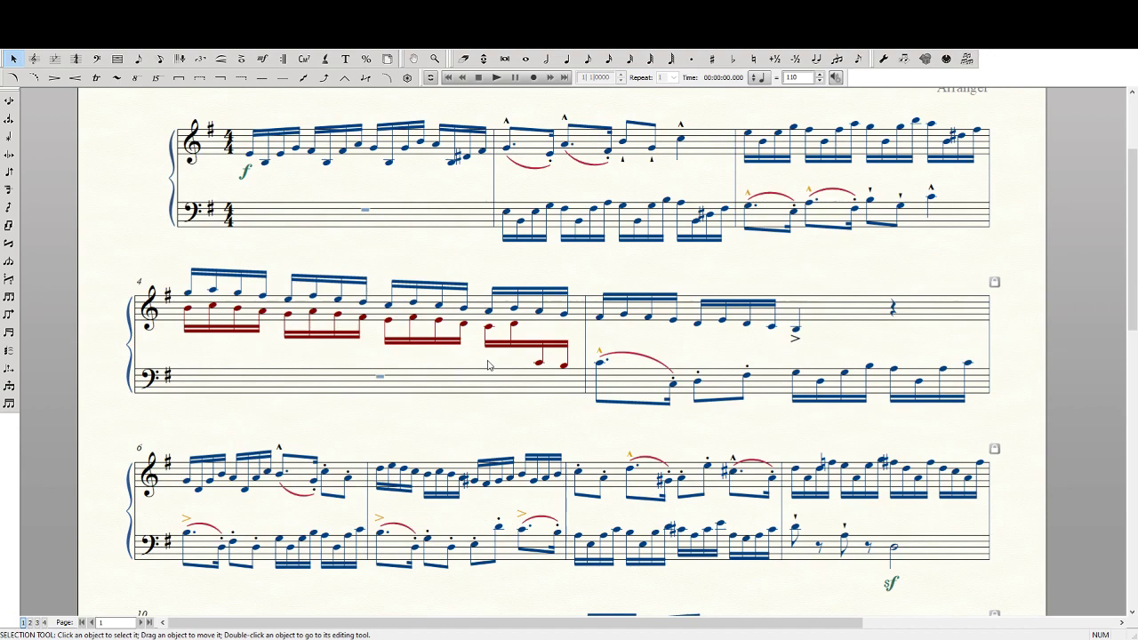
key(Delete)
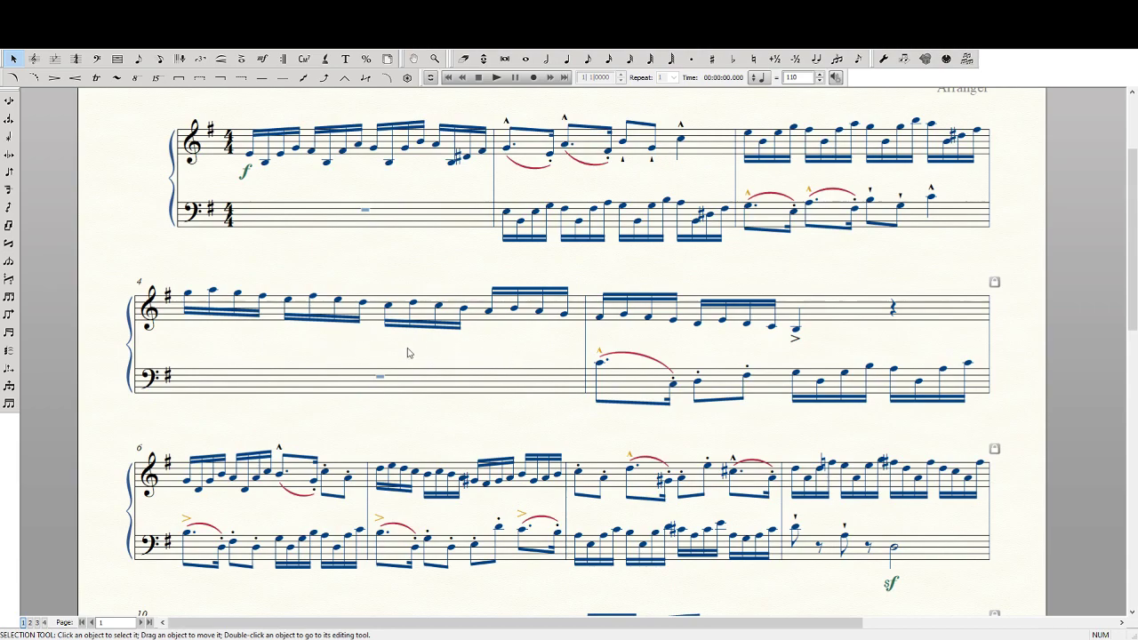
click(37, 623)
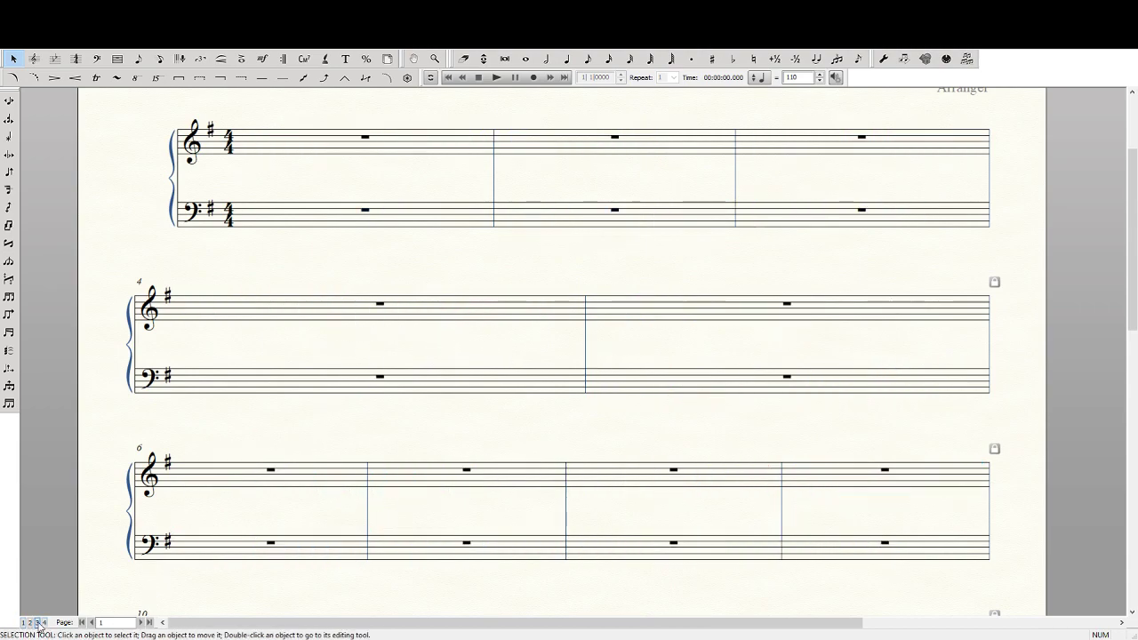
scroll(417, 392, down, 3)
scroll(414, 386, up, 3)
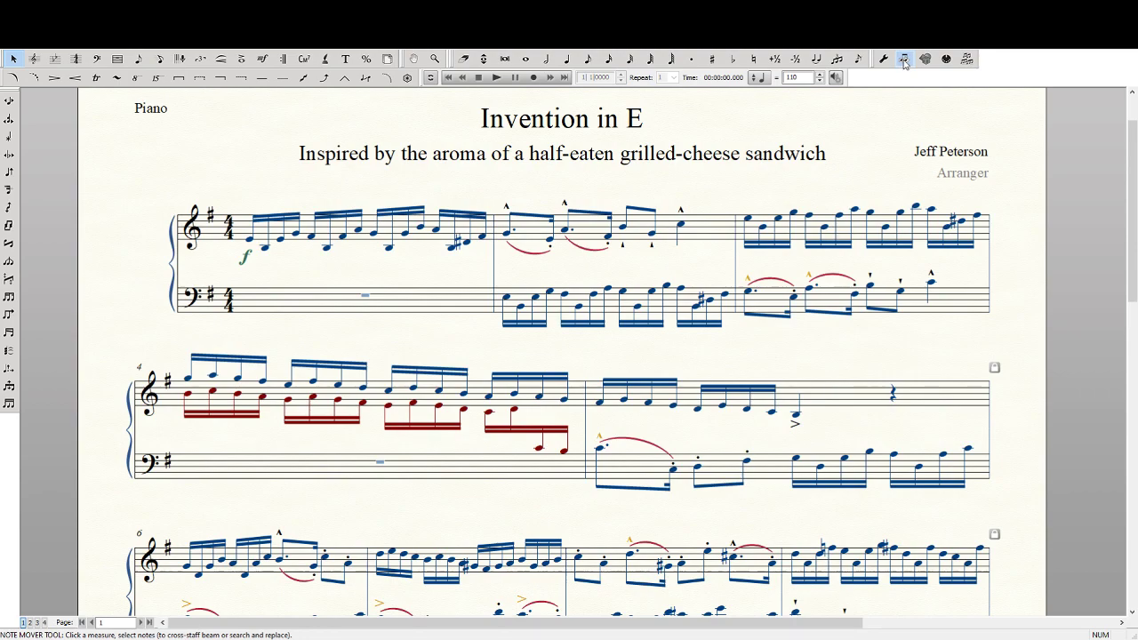
click(905, 60)
click(14, 58)
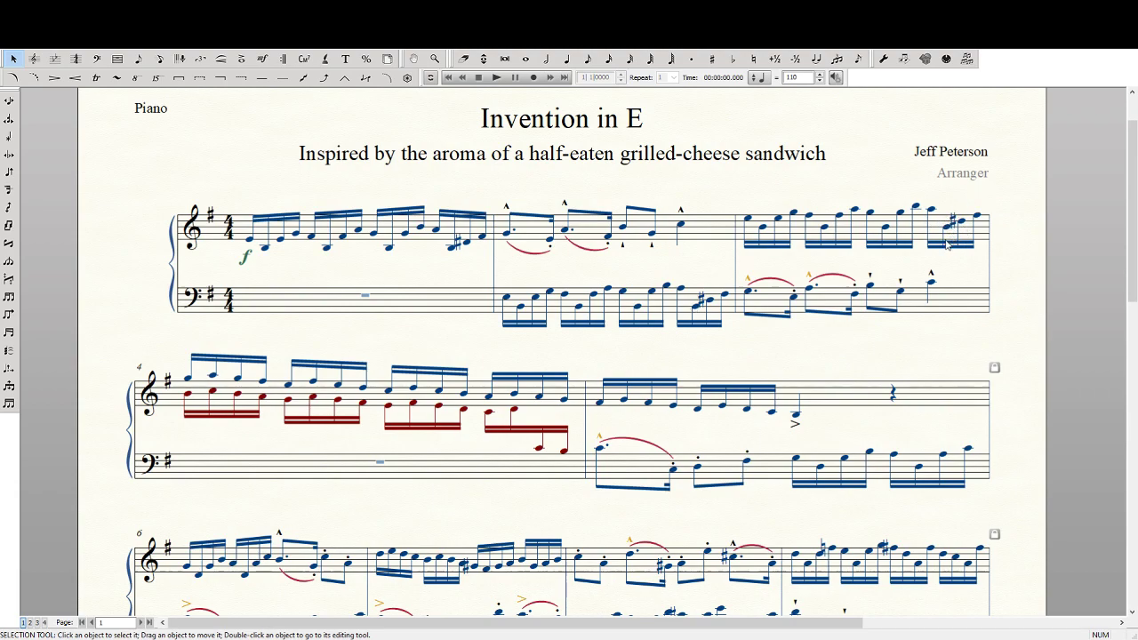
scroll(863, 546, down, 1)
scroll(859, 545, down, 1)
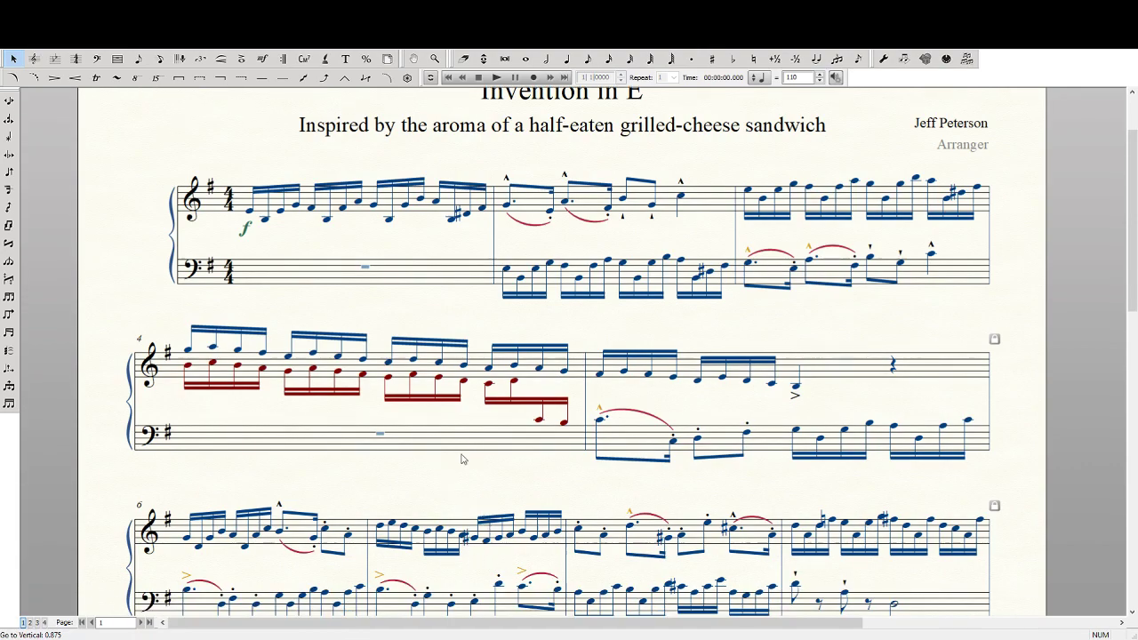
Select the entire score, apply note spacing, then deselect it.
key(ctrl+a)
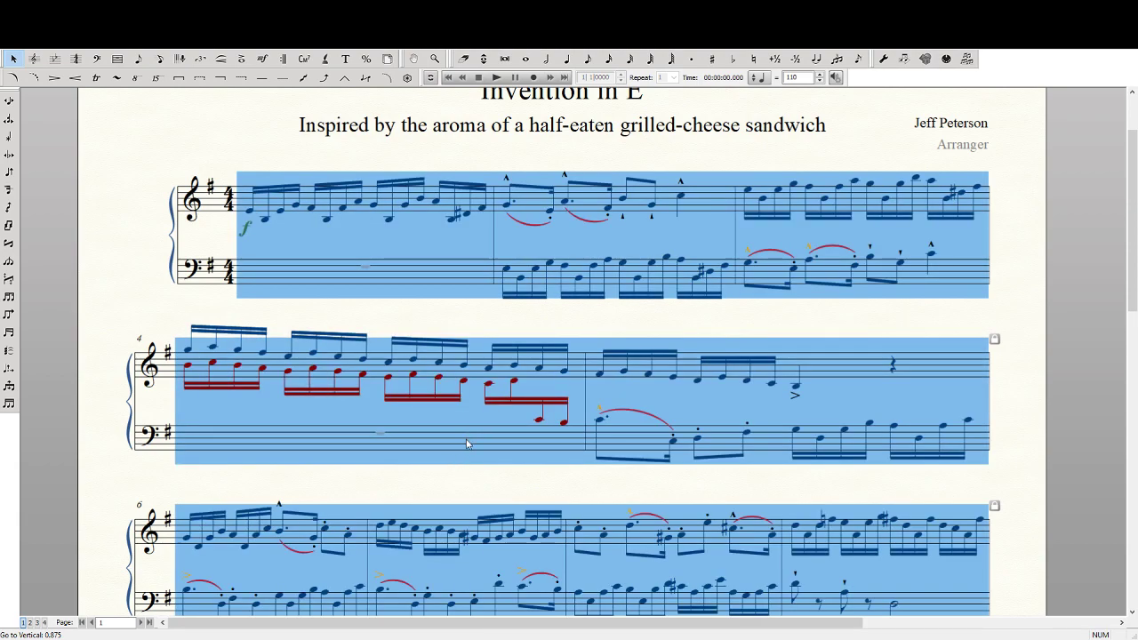
click(491, 321)
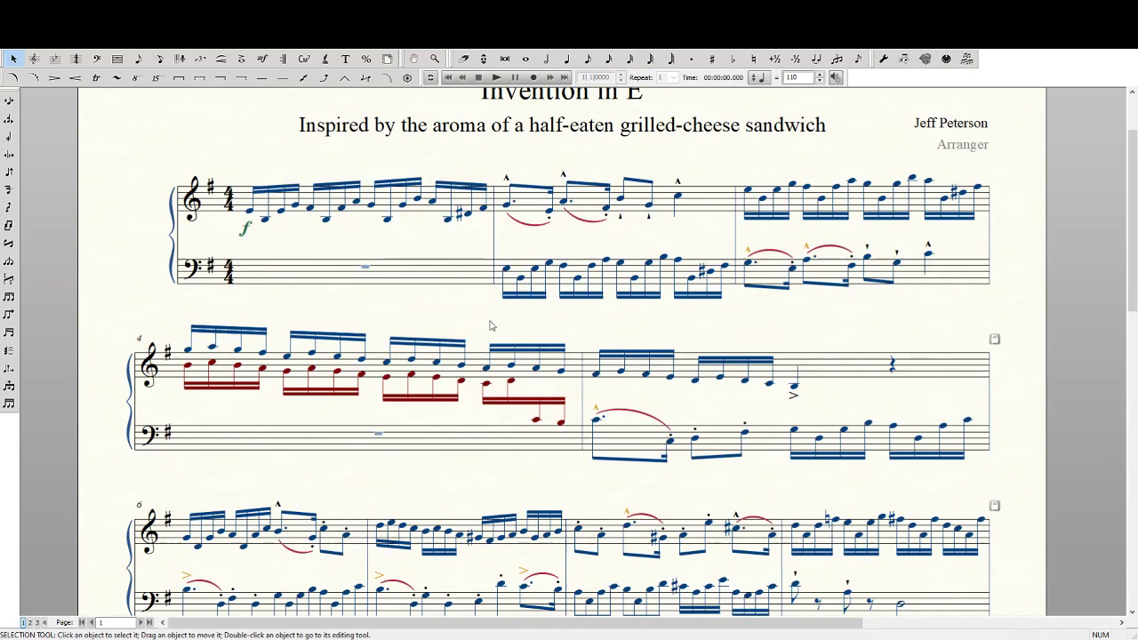